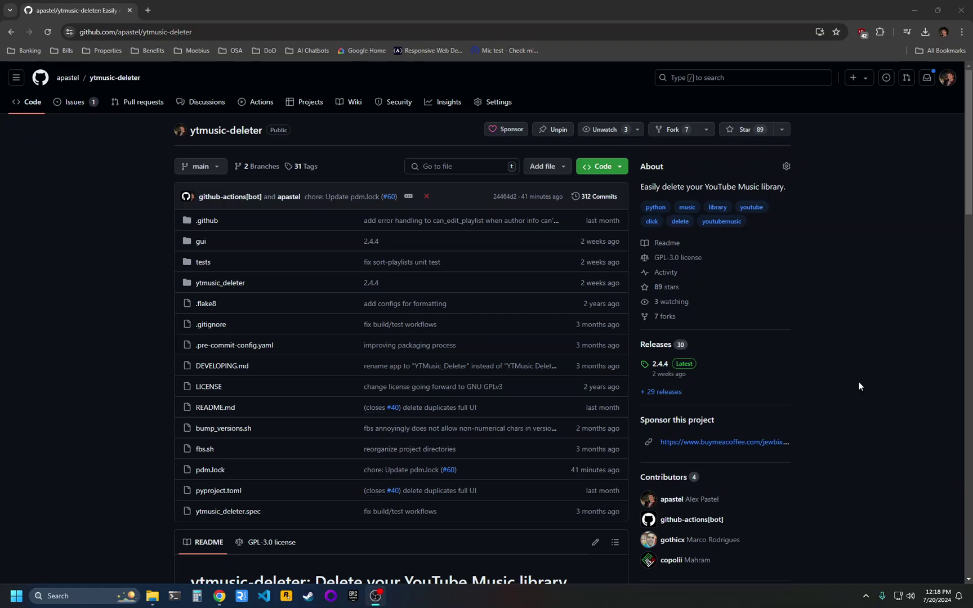
# Download YTMusic_Deleter-2.4.4-Windows-Installer.exe from the GitHub 2.4.4 release and run it from Chrome's downloads.
pyautogui.doubleClick(142, 32)
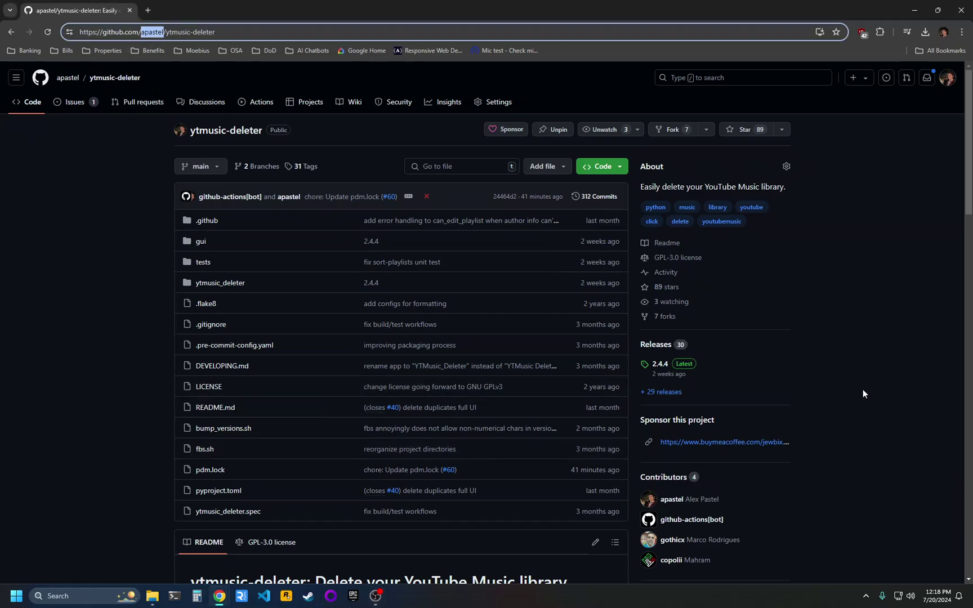
pyautogui.click(845, 383)
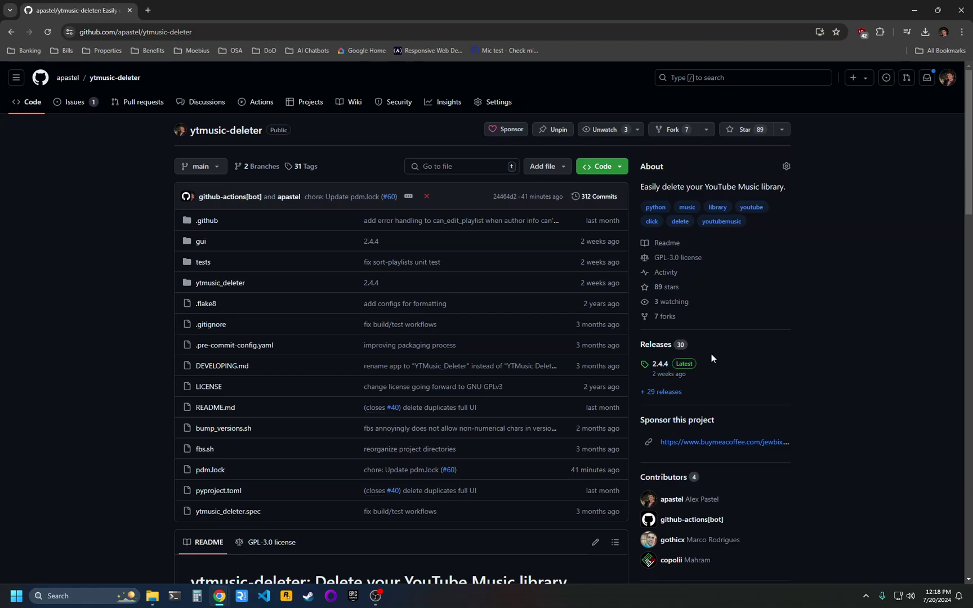
pyautogui.click(659, 364)
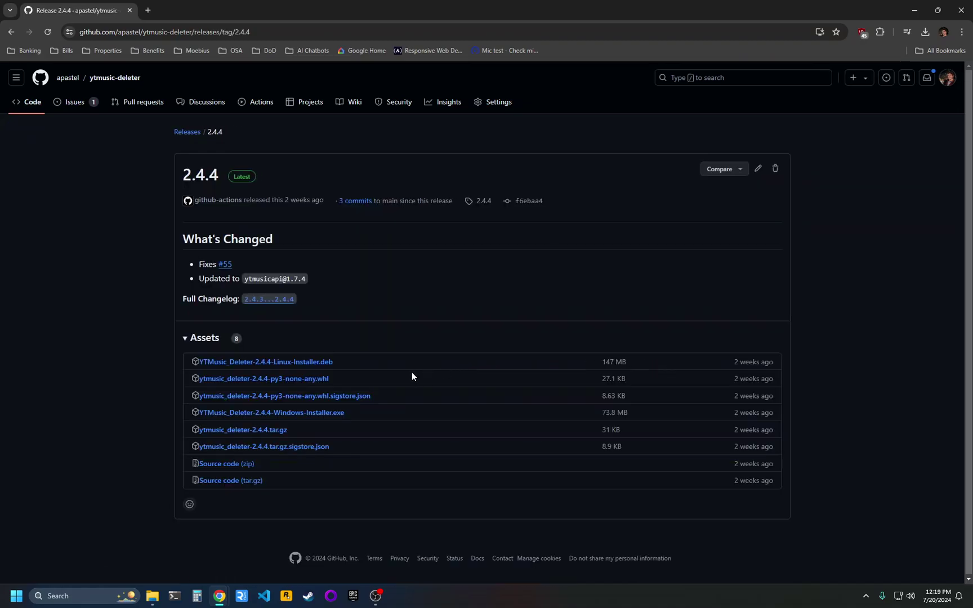
pyautogui.click(300, 418)
pyautogui.click(924, 33)
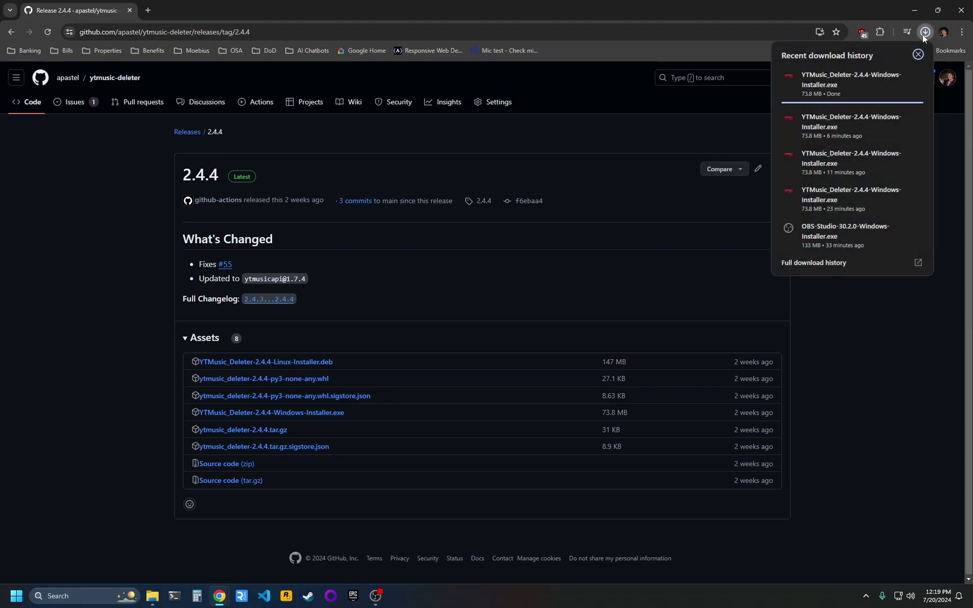
pyautogui.click(831, 88)
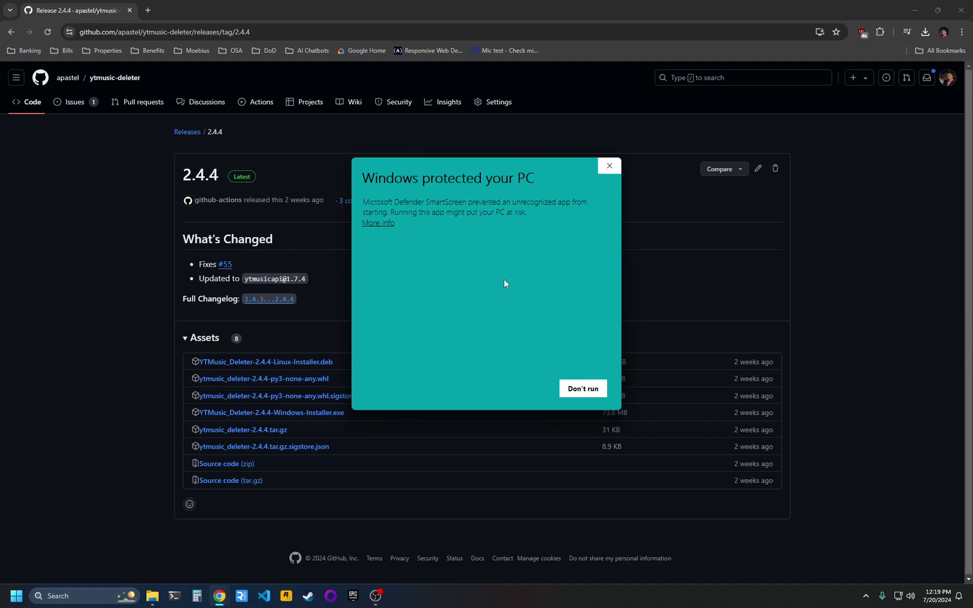
# Let the installer past SmartScreen with More info and Run anyway, then approve the User Account Control prompt.
pyautogui.click(385, 224)
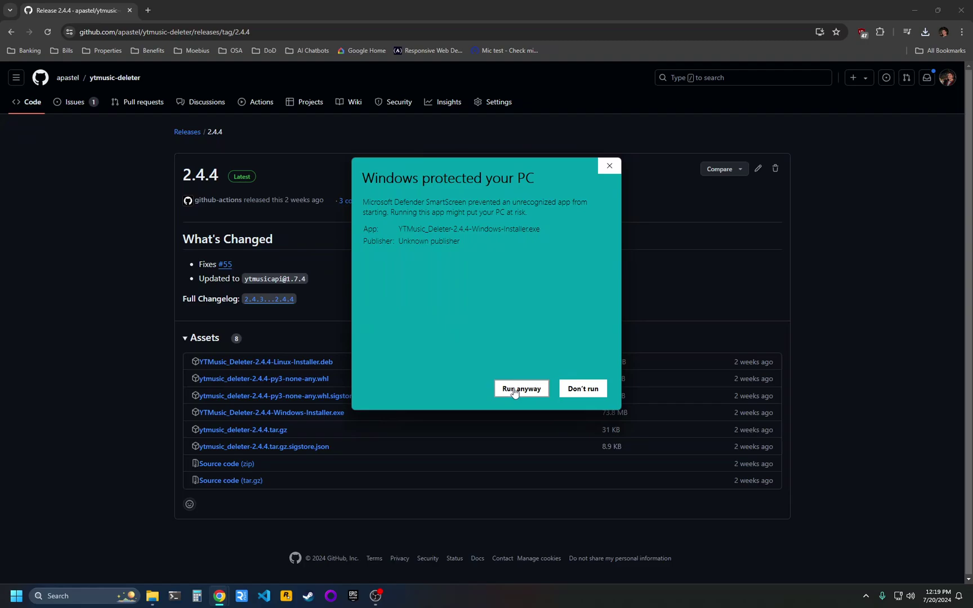
pyautogui.tripleClick(420, 243)
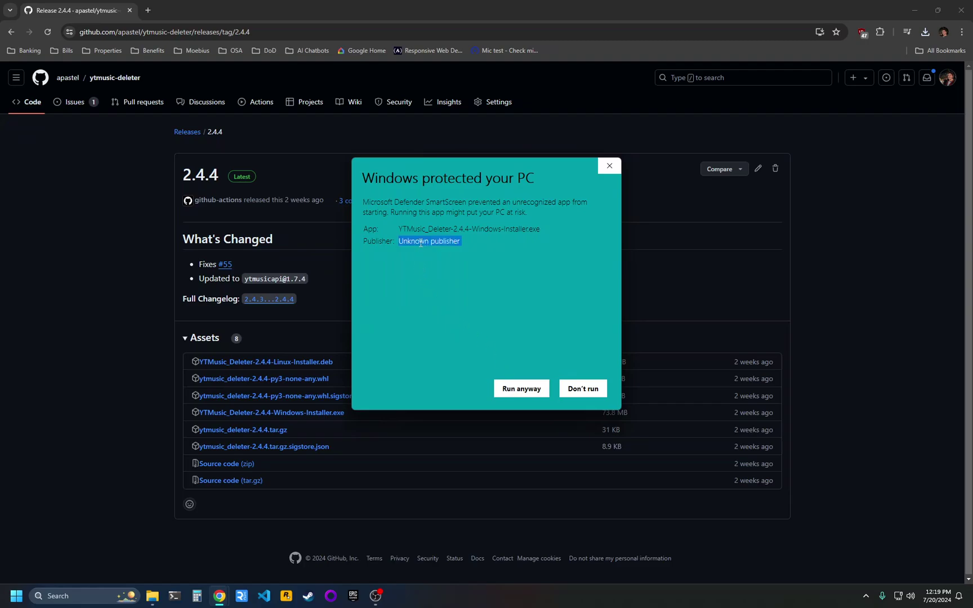
pyautogui.click(560, 294)
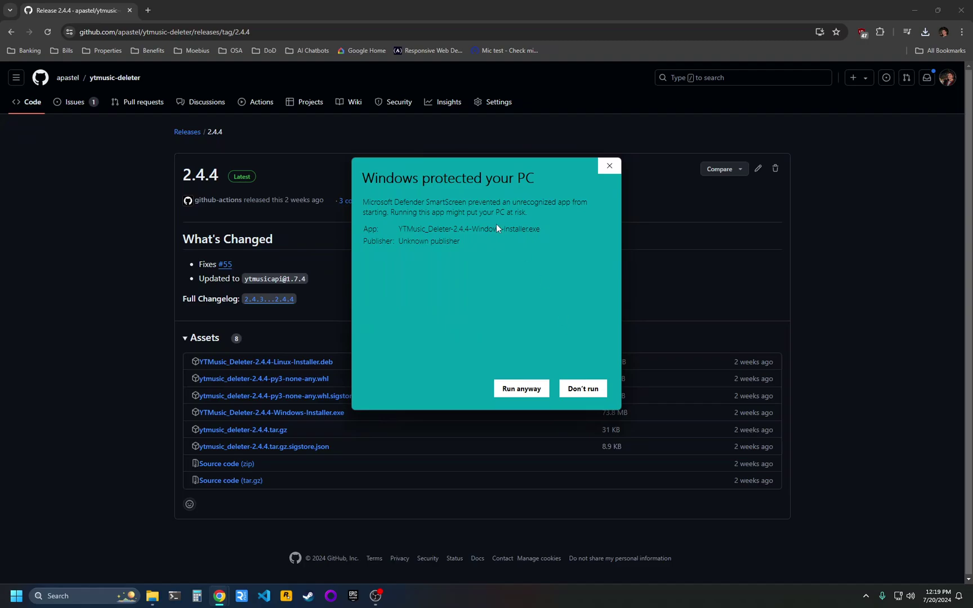
pyautogui.click(521, 389)
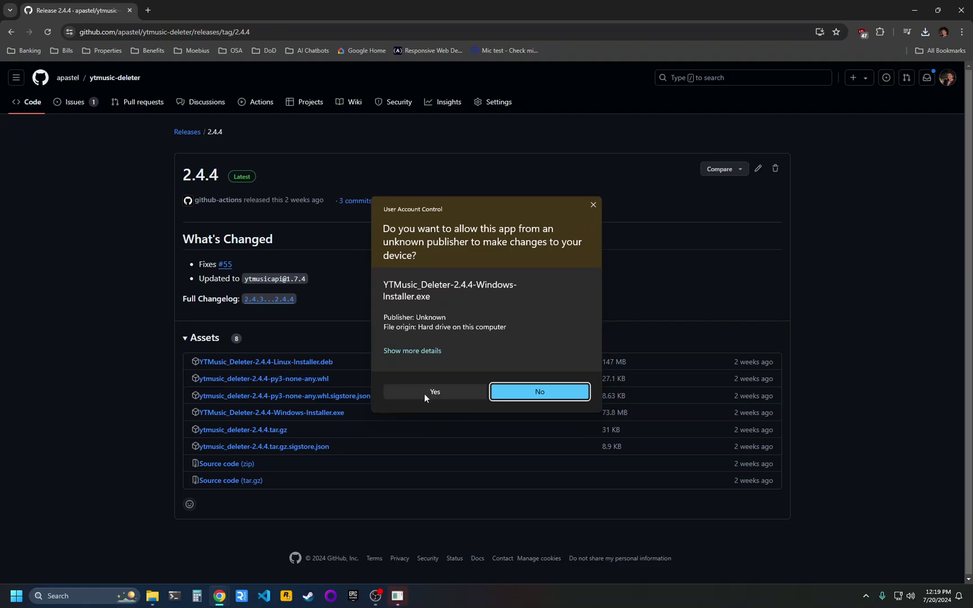
pyautogui.click(431, 393)
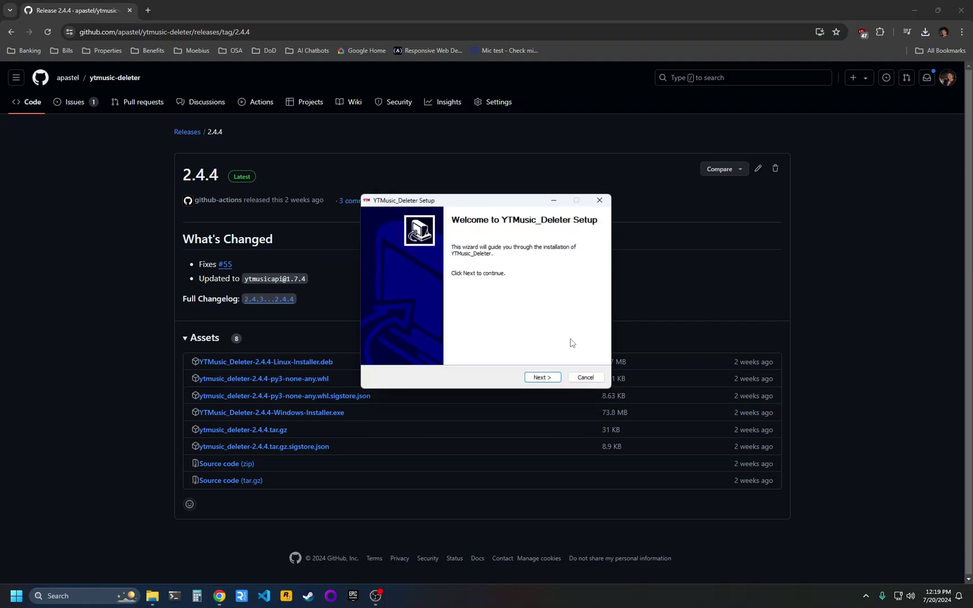
# Install YTMusic_Deleter 2.4.4 to the default location and finish with the app set to run.
pyautogui.click(544, 379)
pyautogui.click(543, 378)
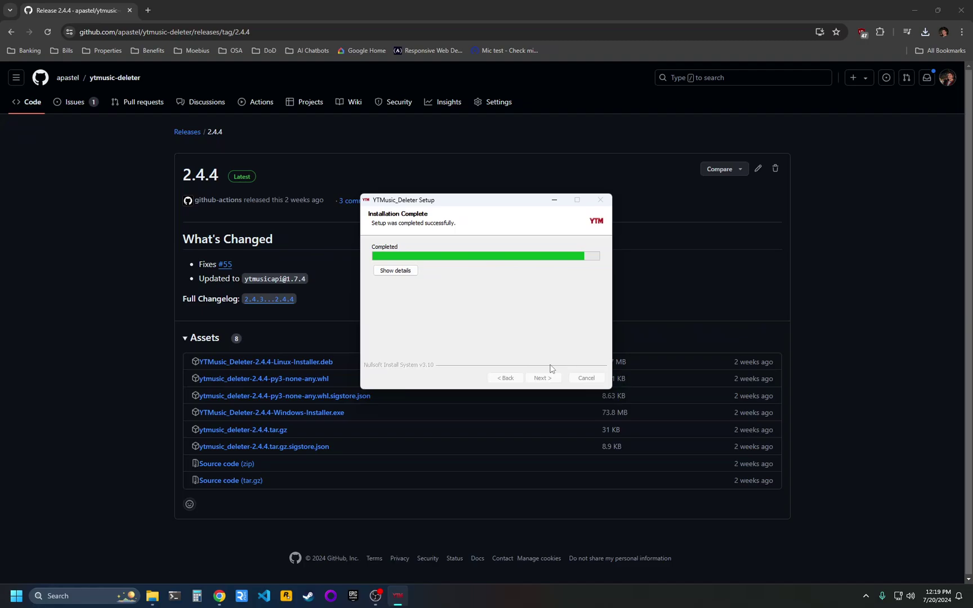
pyautogui.click(546, 378)
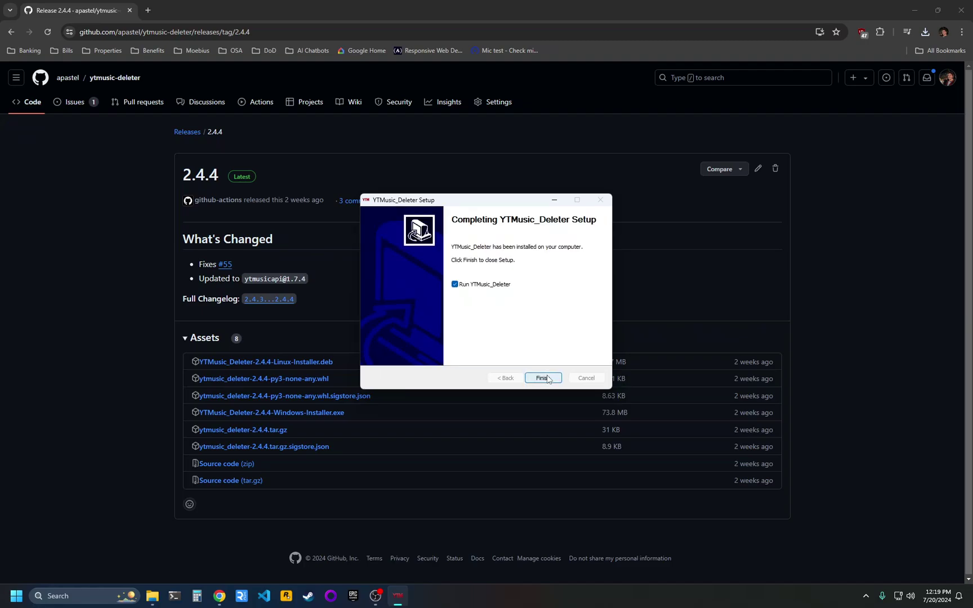
pyautogui.click(544, 378)
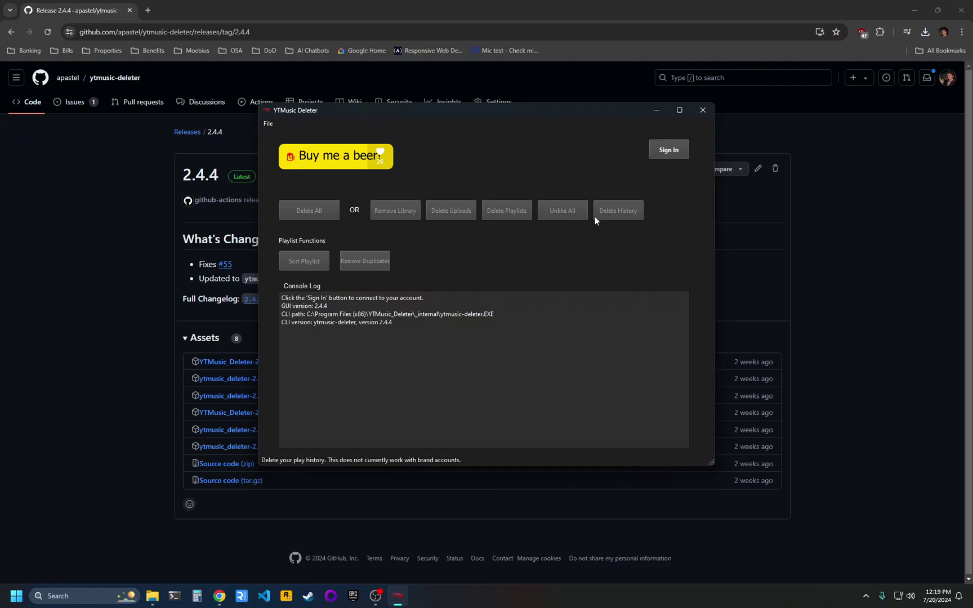
# Start YTMusic Deleter's Sign In and follow its google.com/device link to the Connect a device page.
pyautogui.click(668, 149)
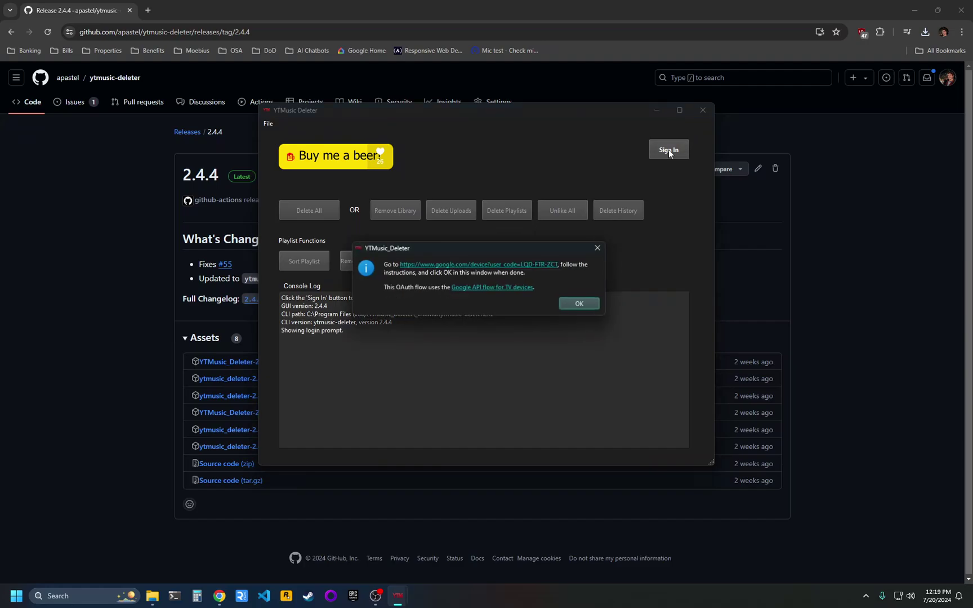
pyautogui.click(461, 266)
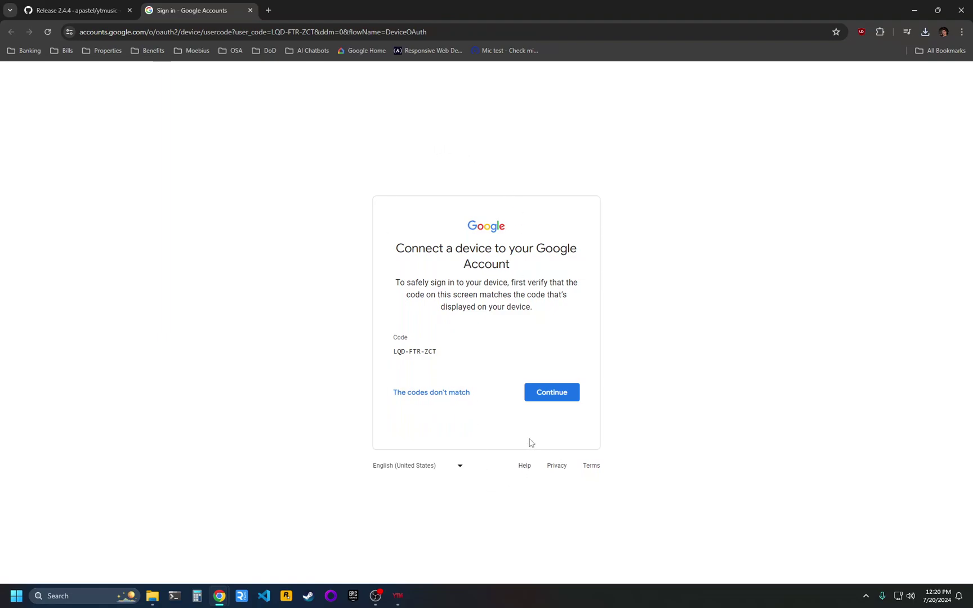
# Confirm the device code, pick the personal account, and allow YouTube on TV access.
pyautogui.click(552, 399)
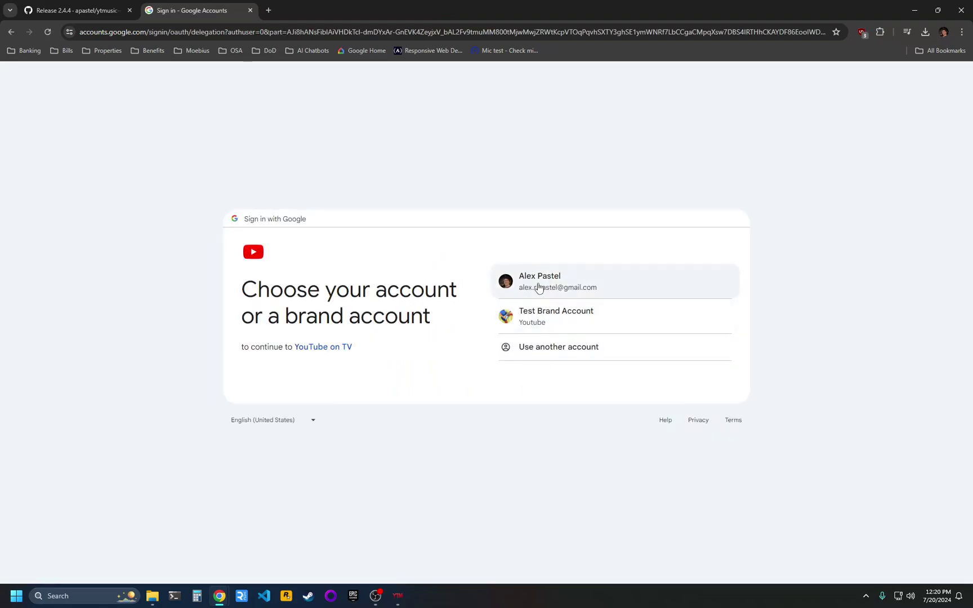
pyautogui.click(543, 285)
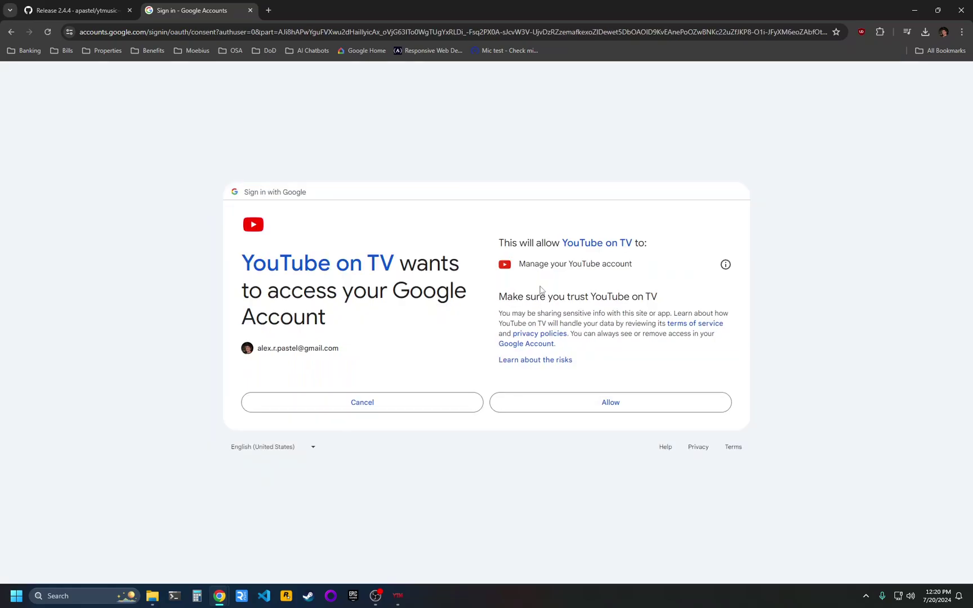
pyautogui.click(596, 405)
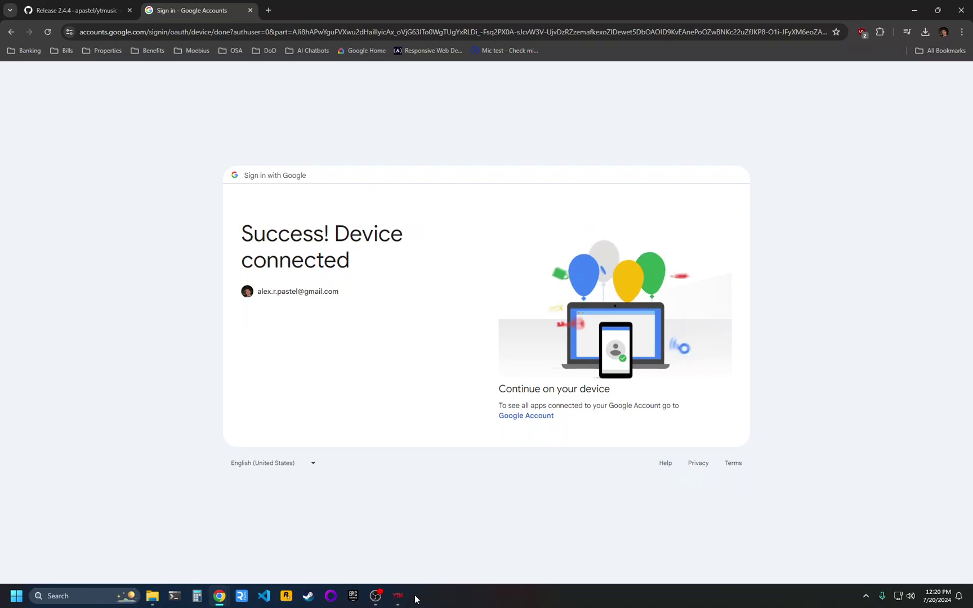
# Bring the signed-in YTMusic Deleter window back to the front from the taskbar.
pyautogui.moveTo(399, 596)
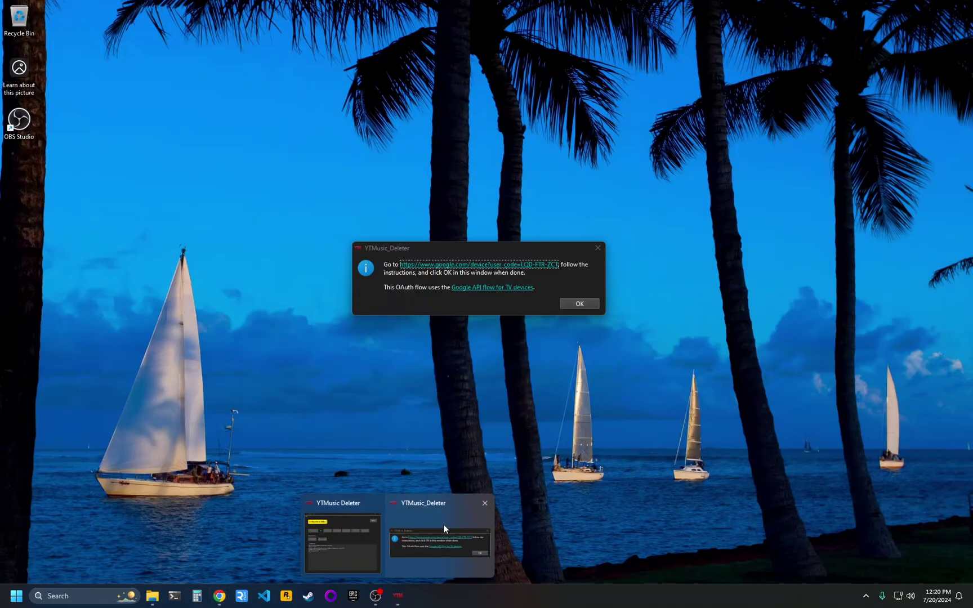
pyautogui.click(445, 525)
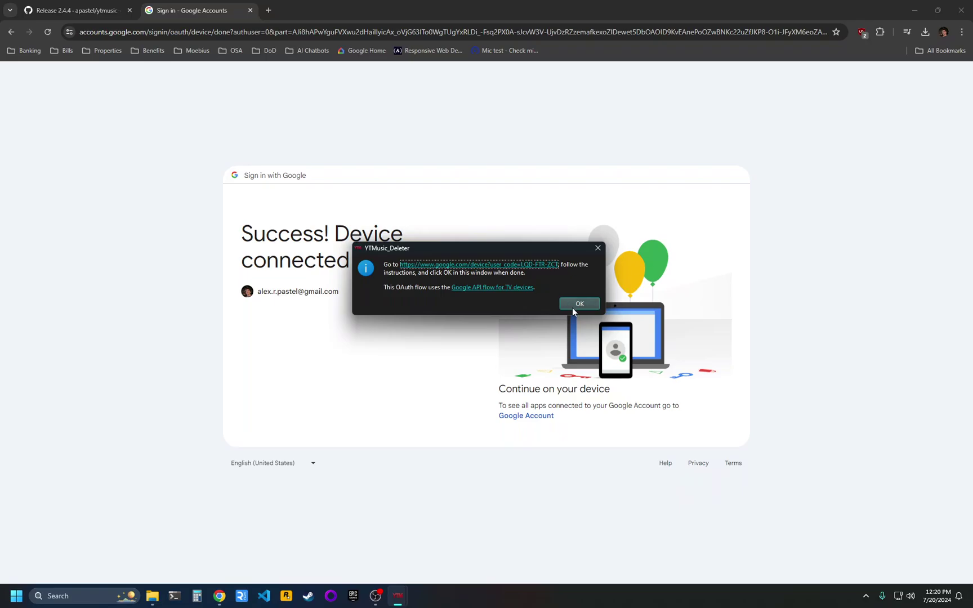
pyautogui.click(579, 304)
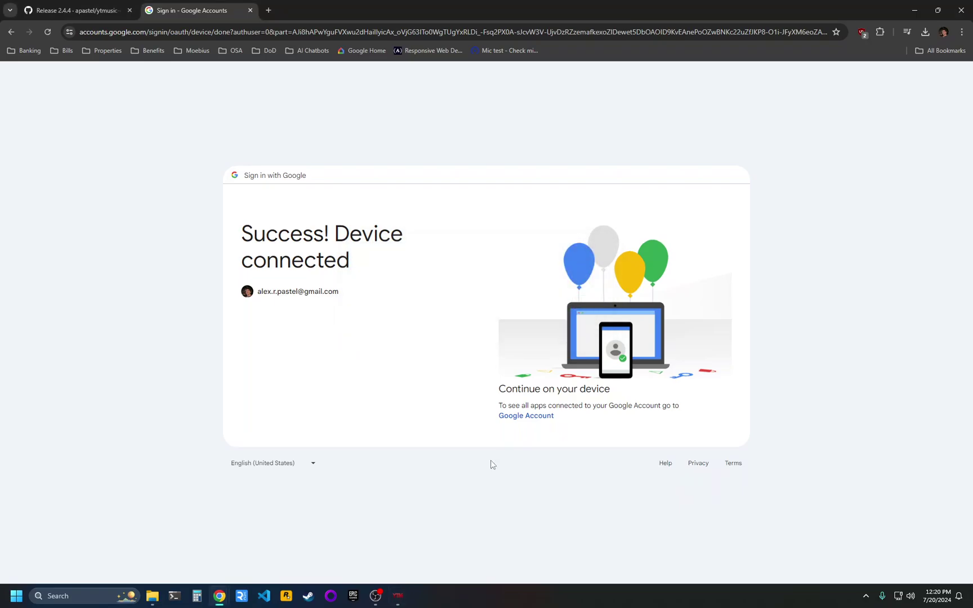
pyautogui.click(400, 596)
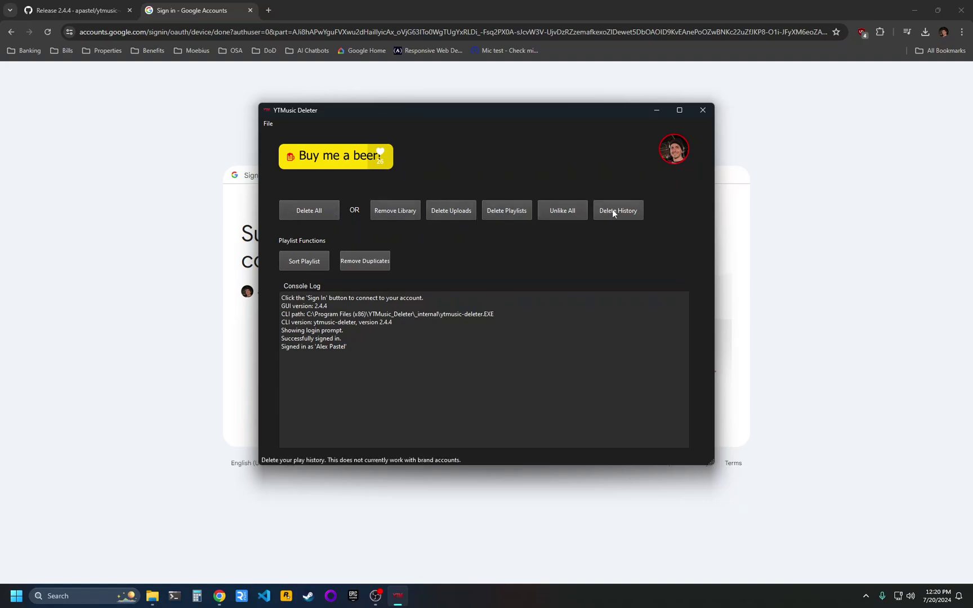
# Trigger Remove Library and Delete Uploads, closing each warning Alert without confirming.
pyautogui.click(394, 213)
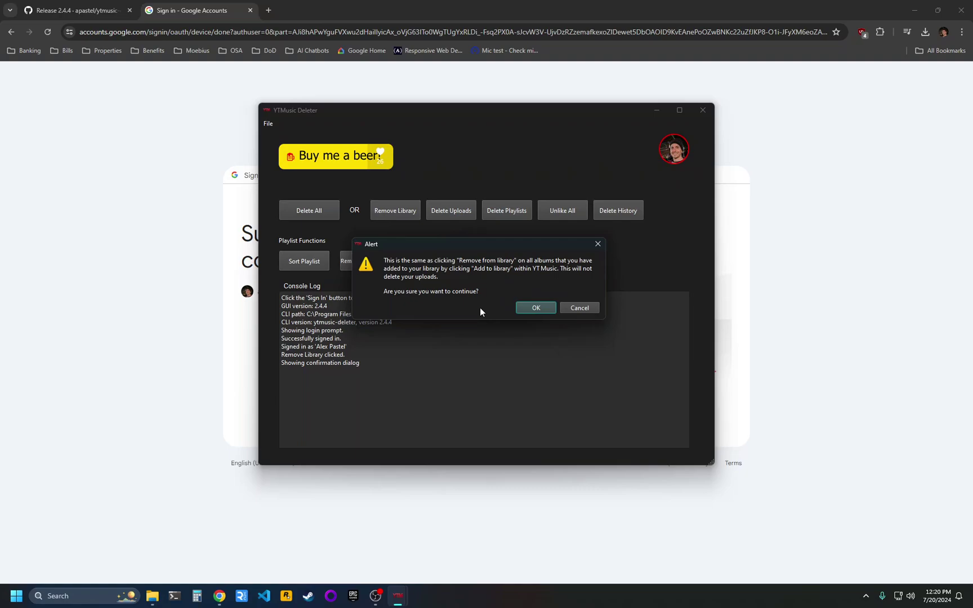
pyautogui.click(597, 244)
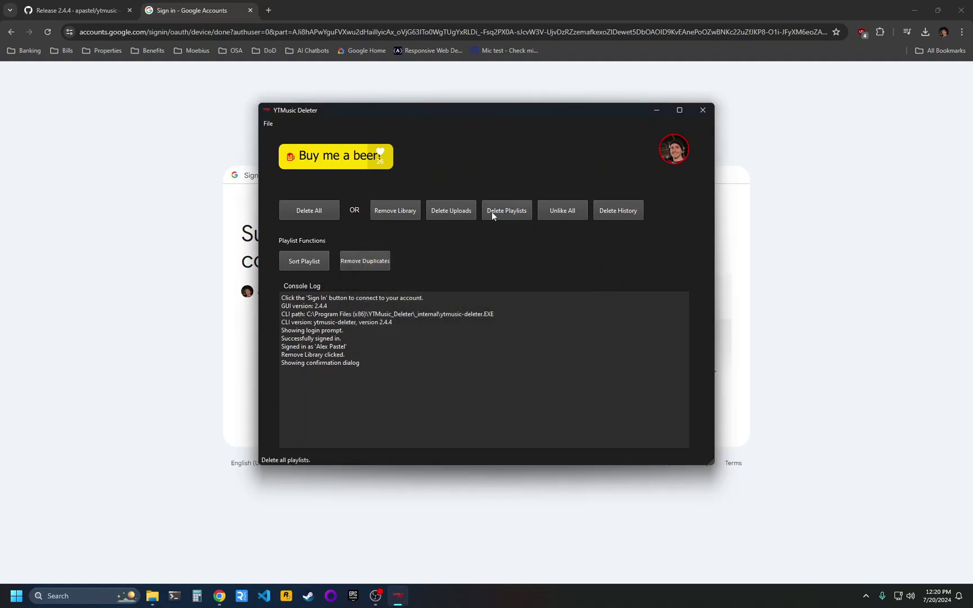
pyautogui.click(448, 212)
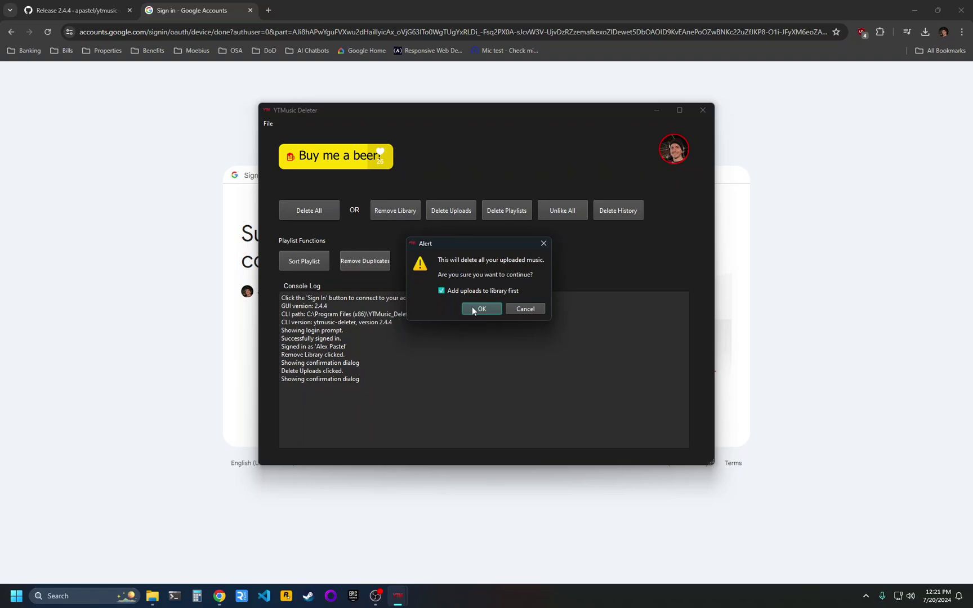
pyautogui.click(543, 243)
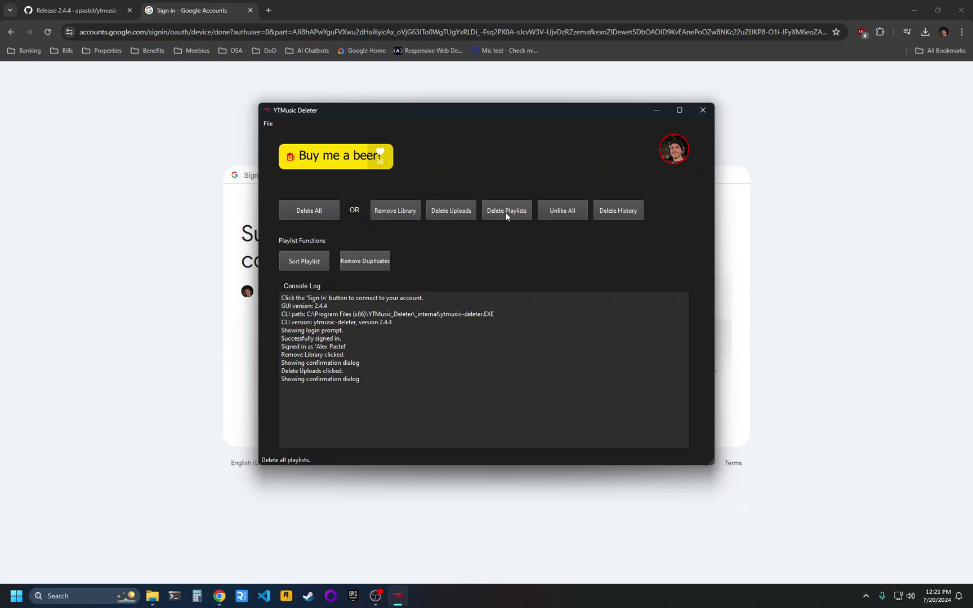
# Trigger Delete Playlists and close its warning Alert with X without confirming.
pyautogui.click(506, 215)
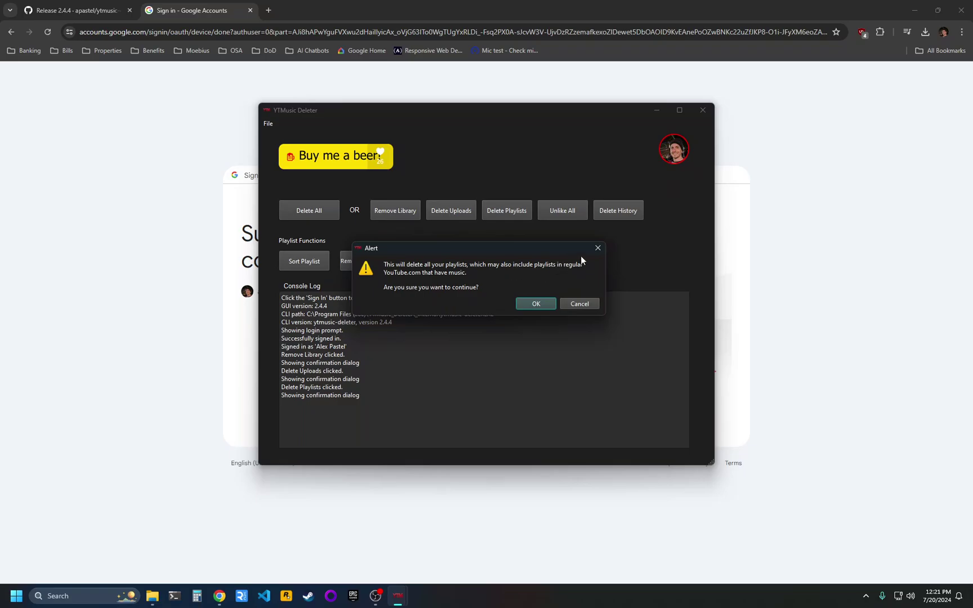
pyautogui.click(598, 249)
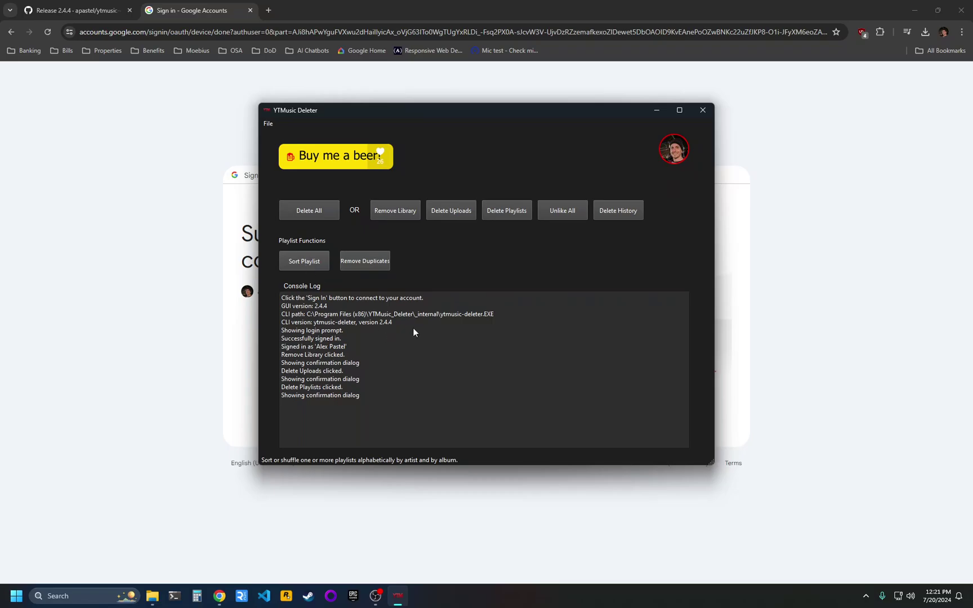
# Select three playlists in the Sort chooser, tick Shuffle, then cancel without sorting.
pyautogui.scroll(-1, 445, 285)
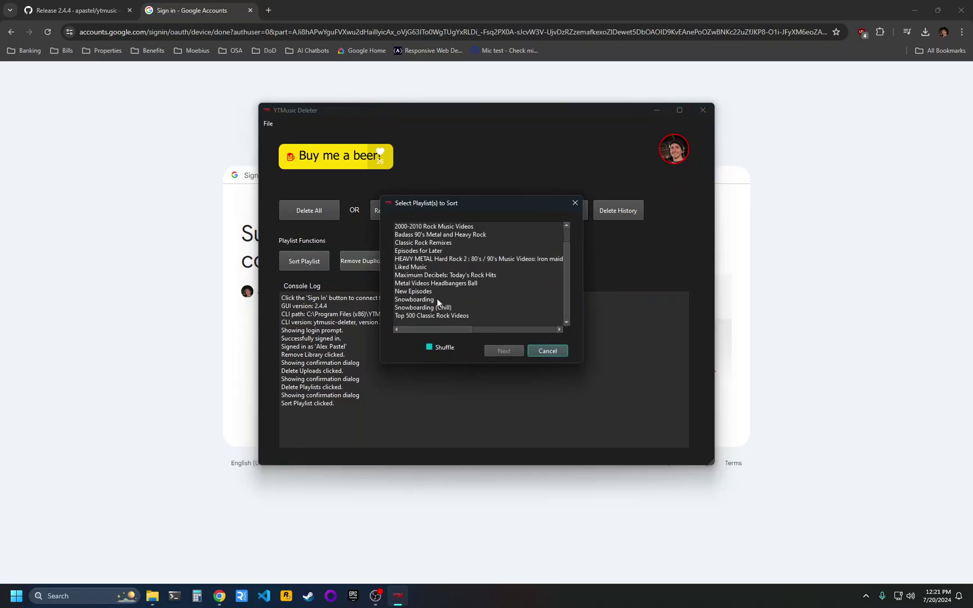
pyautogui.scroll(1, 439, 307)
pyautogui.moveTo(436, 267); pyautogui.dragTo(435, 294)
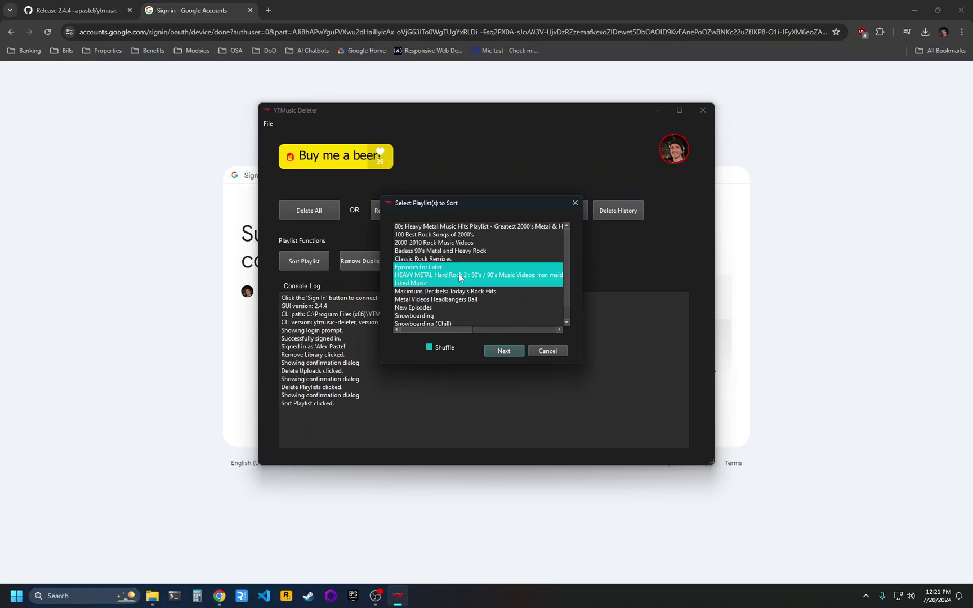
pyautogui.click(437, 348)
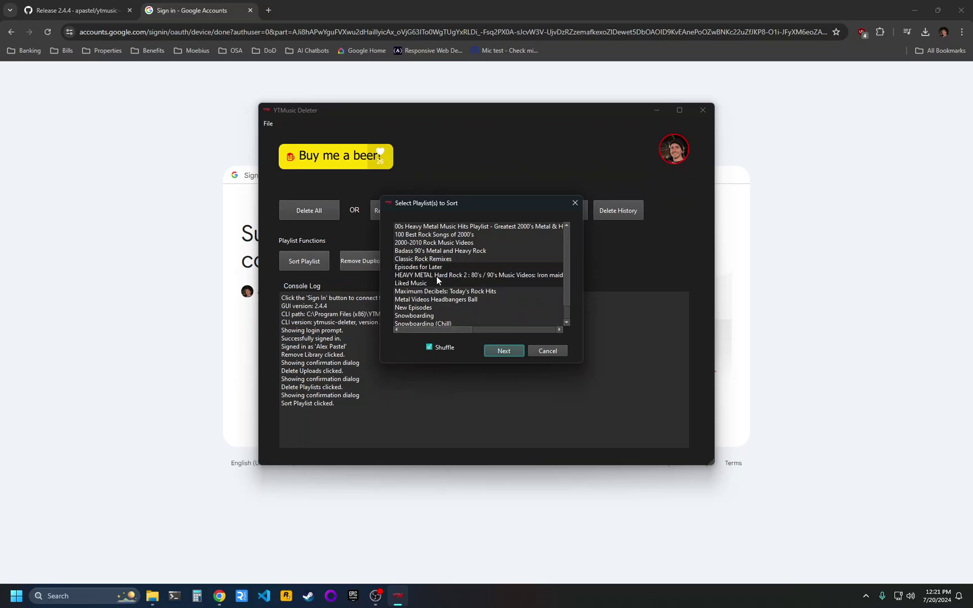
pyautogui.click(550, 351)
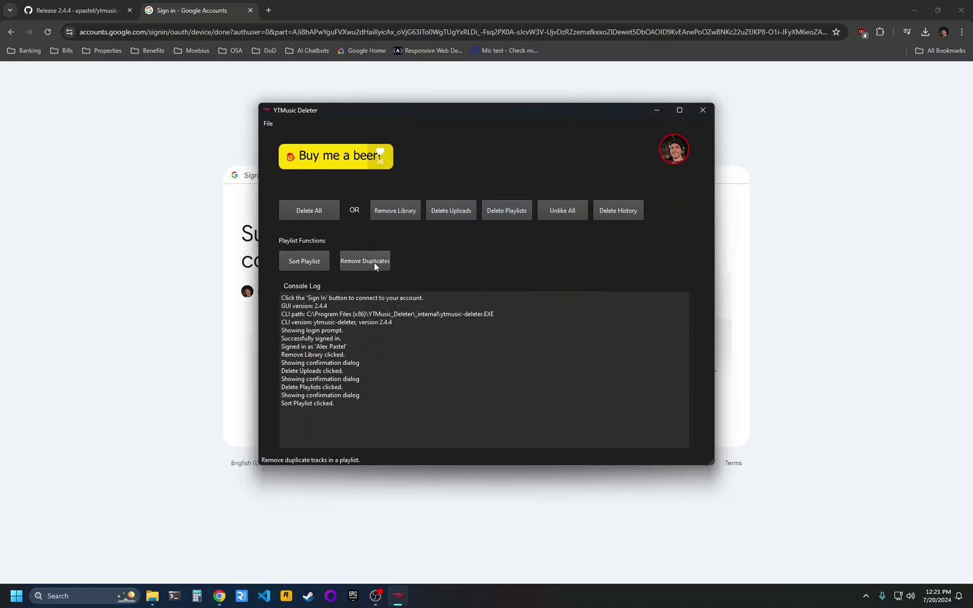
# Start Remove Duplicates, pick the New Episodes playlist, then cancel the de-dupe chooser.
pyautogui.press('Return')
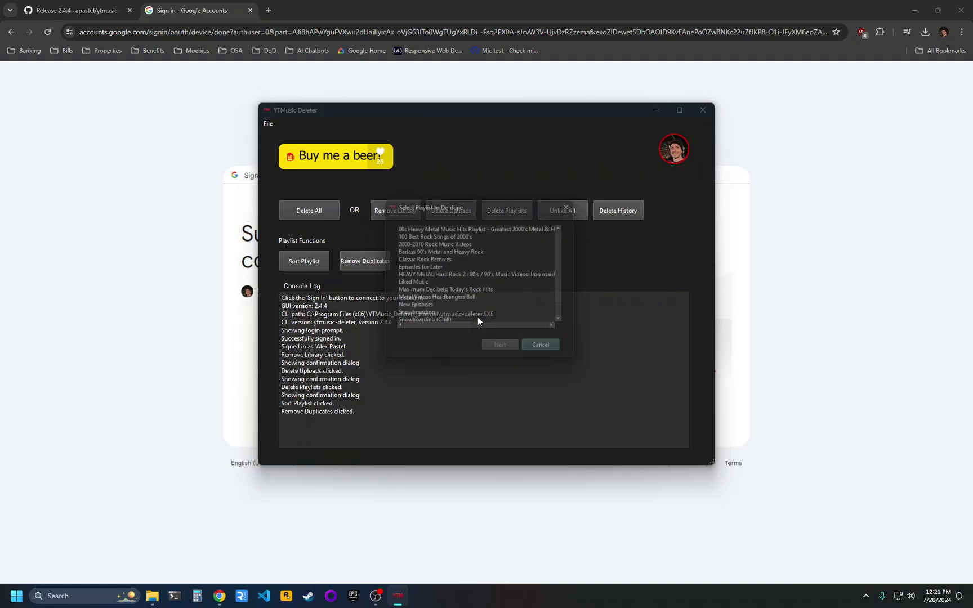
pyautogui.click(461, 308)
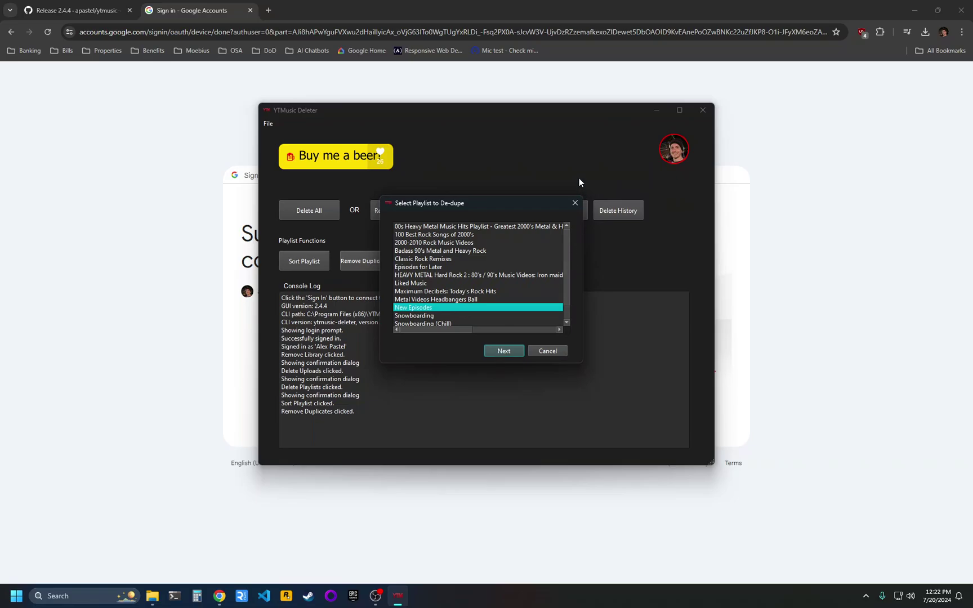
pyautogui.click(554, 350)
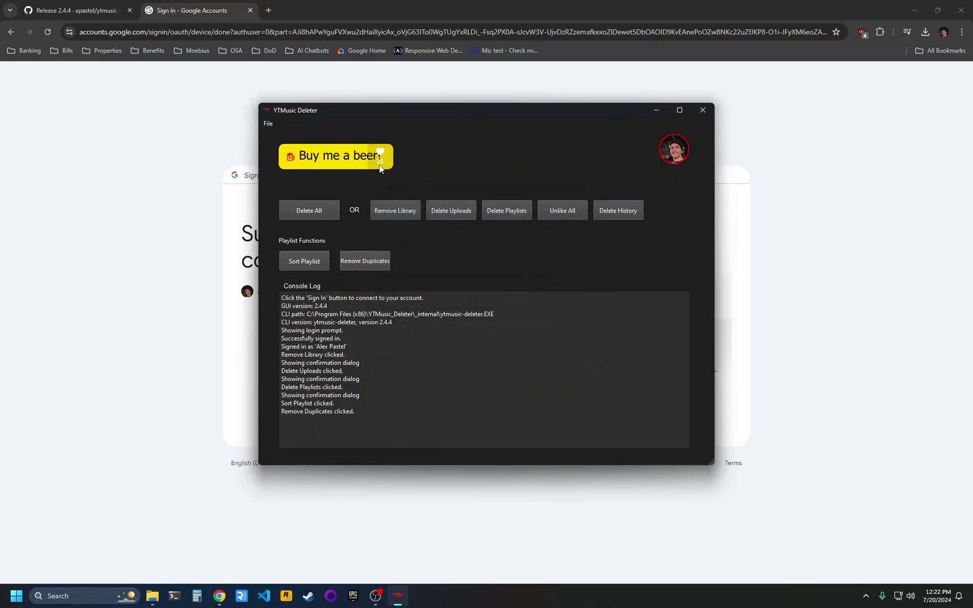
pyautogui.click(269, 124)
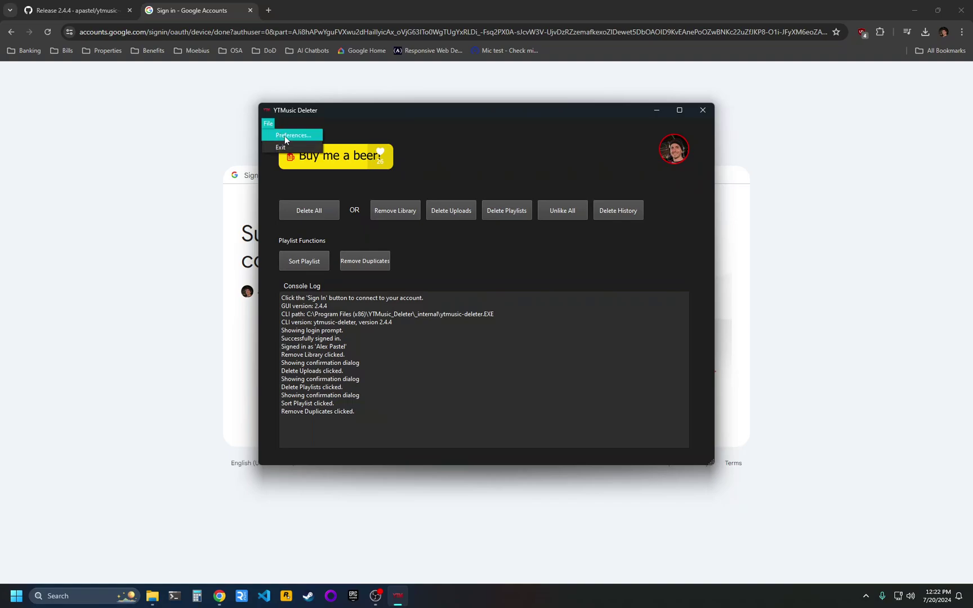
pyautogui.click(284, 136)
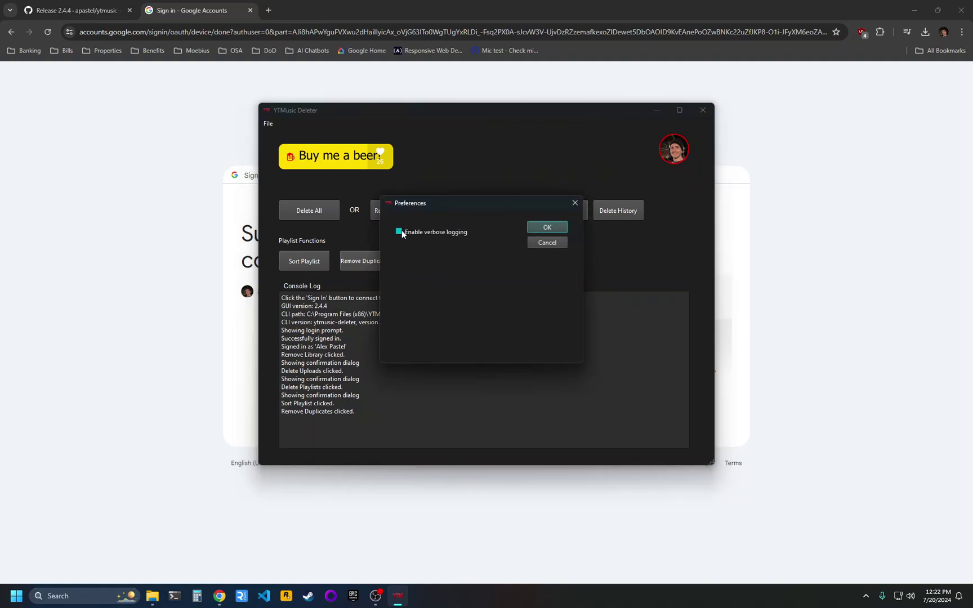
pyautogui.click(541, 244)
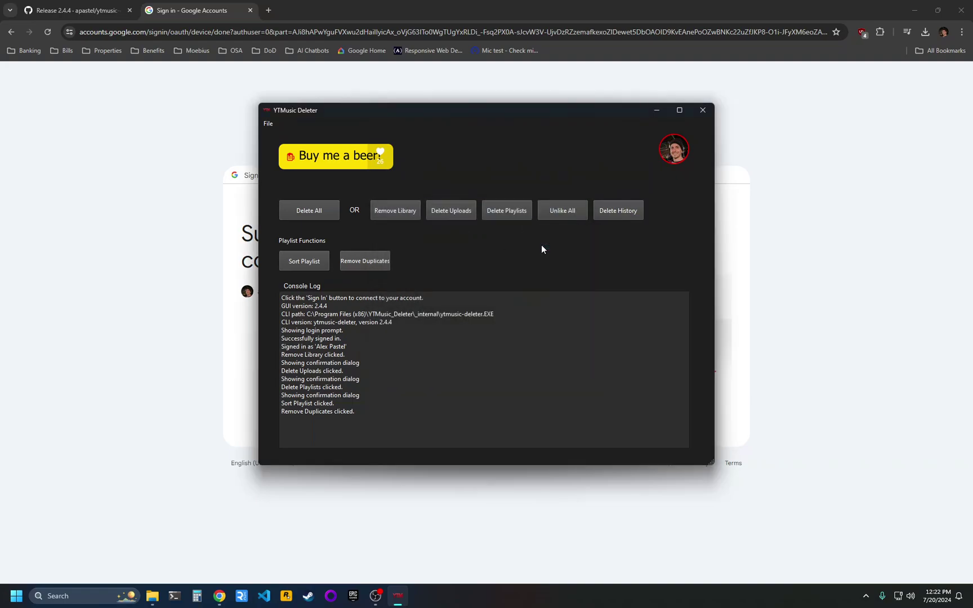
pyautogui.click(669, 151)
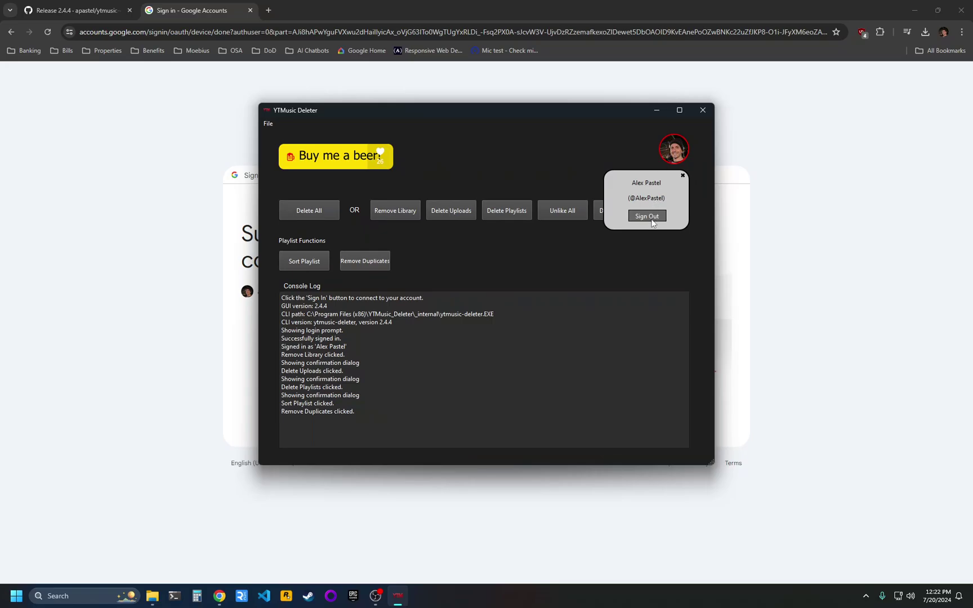
pyautogui.click(682, 176)
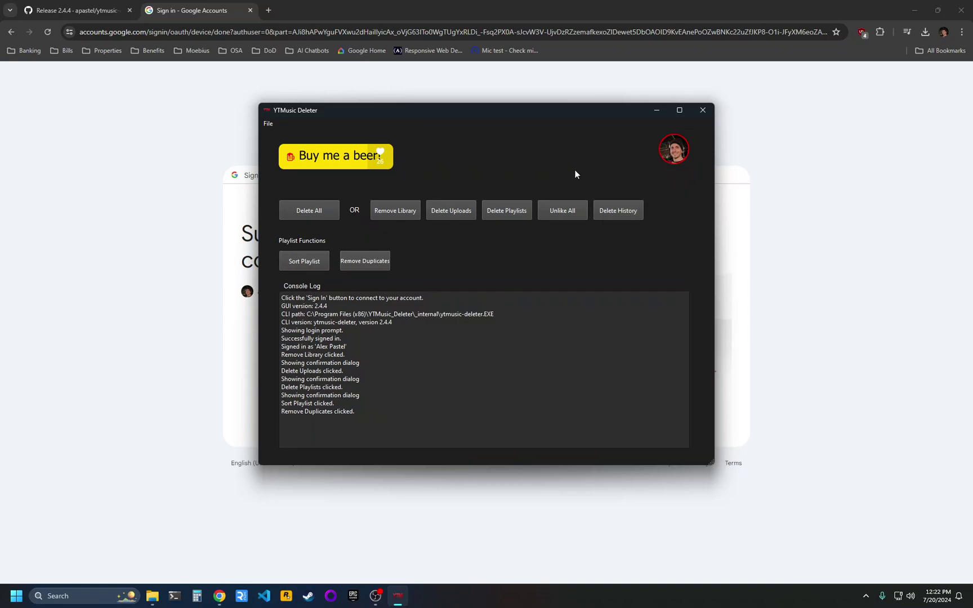